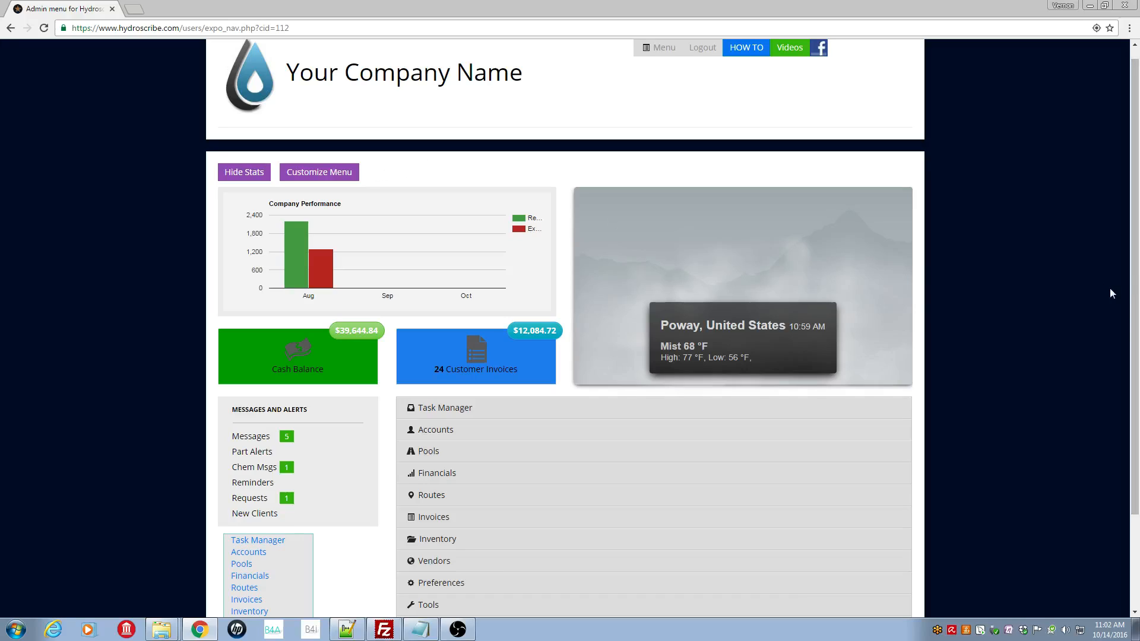
# Scroll down the admin menu to show Manage Employee Accounts and Manage Customer Accounts under Accounts
pyautogui.moveTo(1131, 291); pyautogui.dragTo(1138, 425)
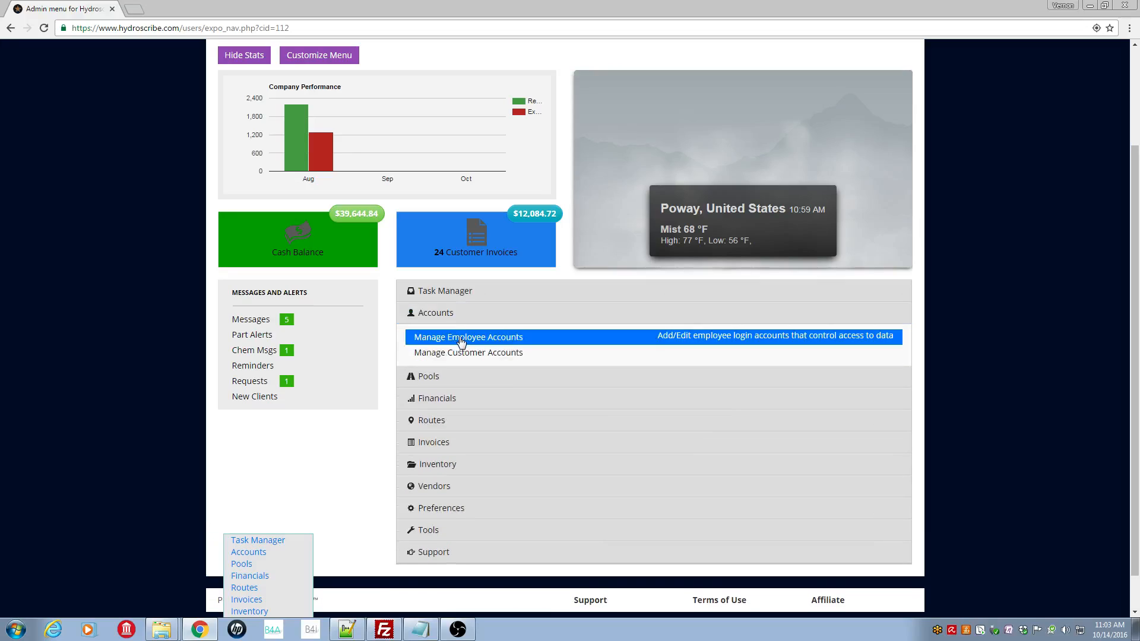
# Review the seven employee accounts, then return to the admin menu with Accounts collapsed
pyautogui.click(519, 338)
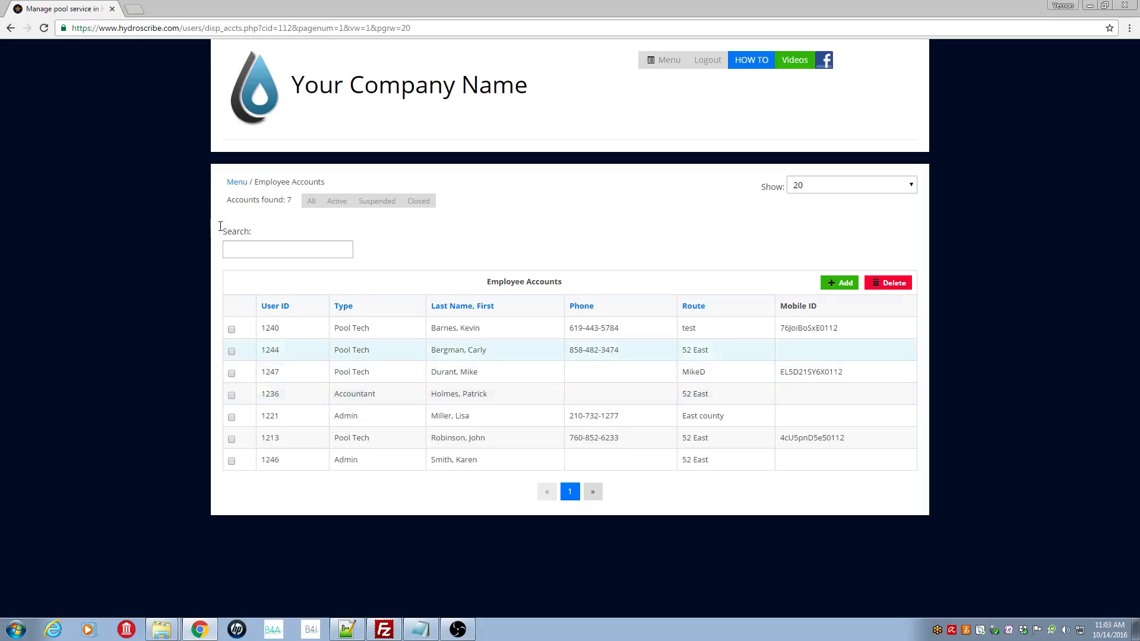
pyautogui.click(232, 183)
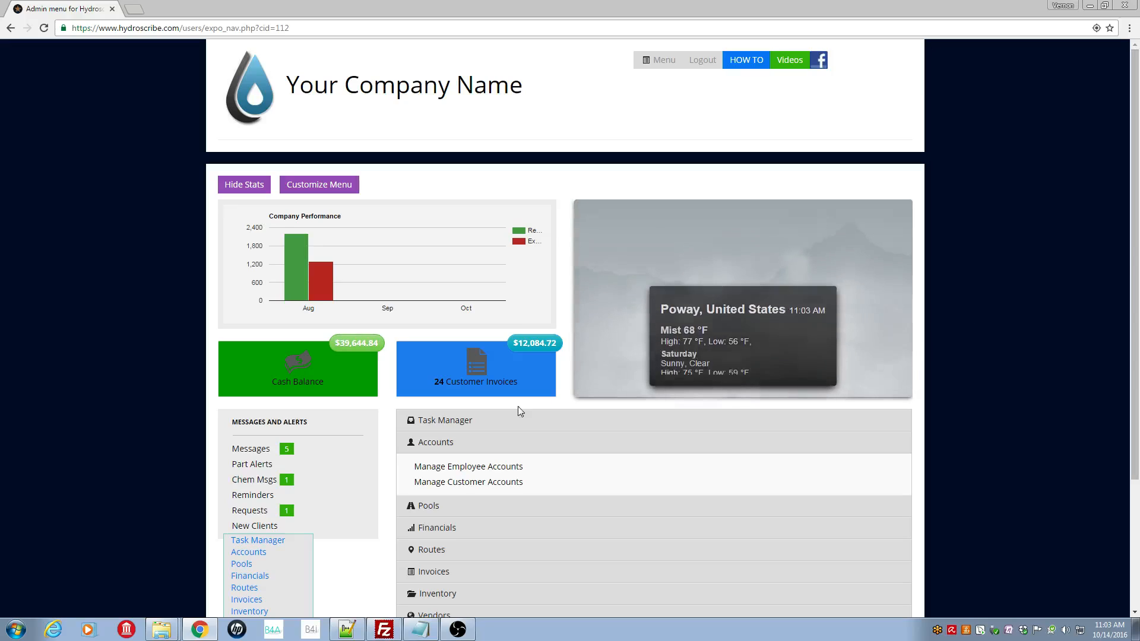
pyautogui.click(430, 450)
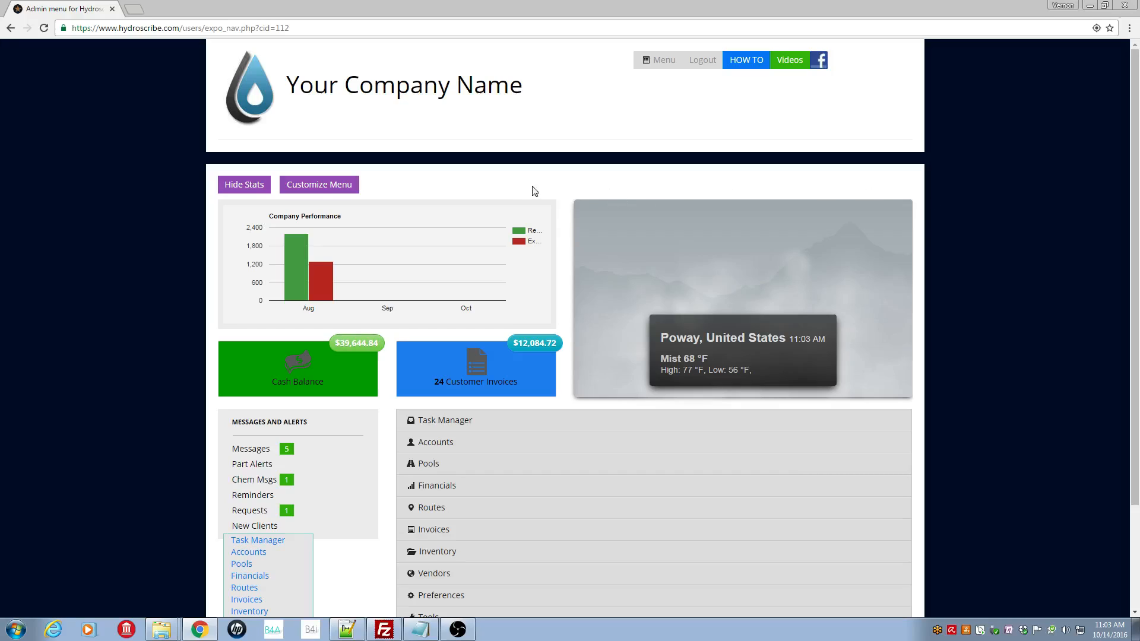
# Load the Customize Admin Menu settings for the first employee in the list
pyautogui.click(332, 185)
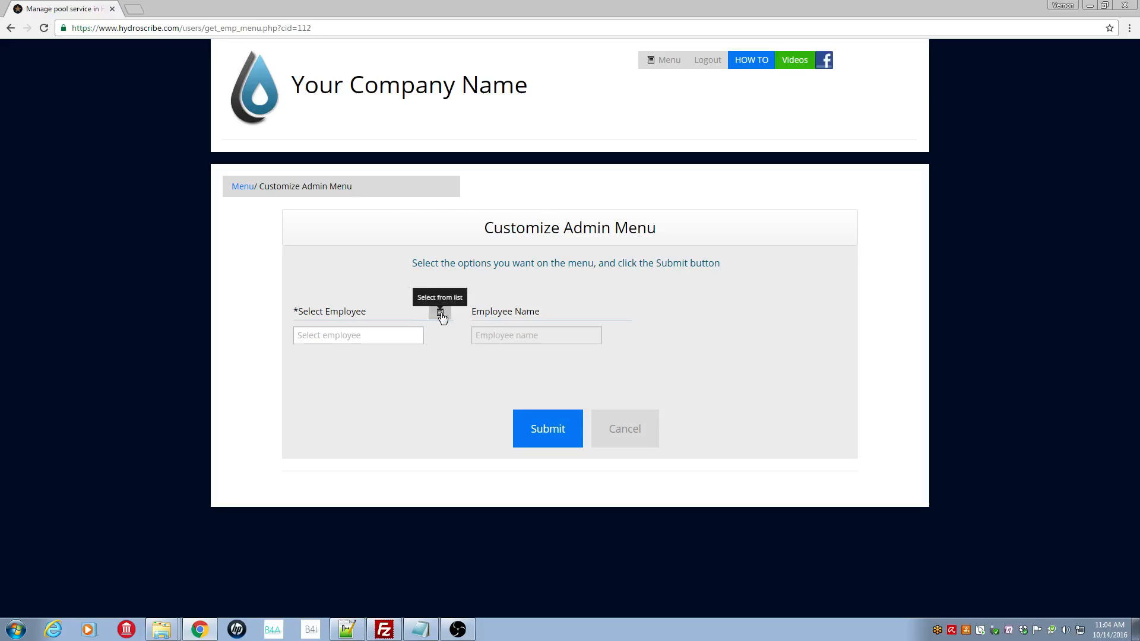
pyautogui.click(441, 314)
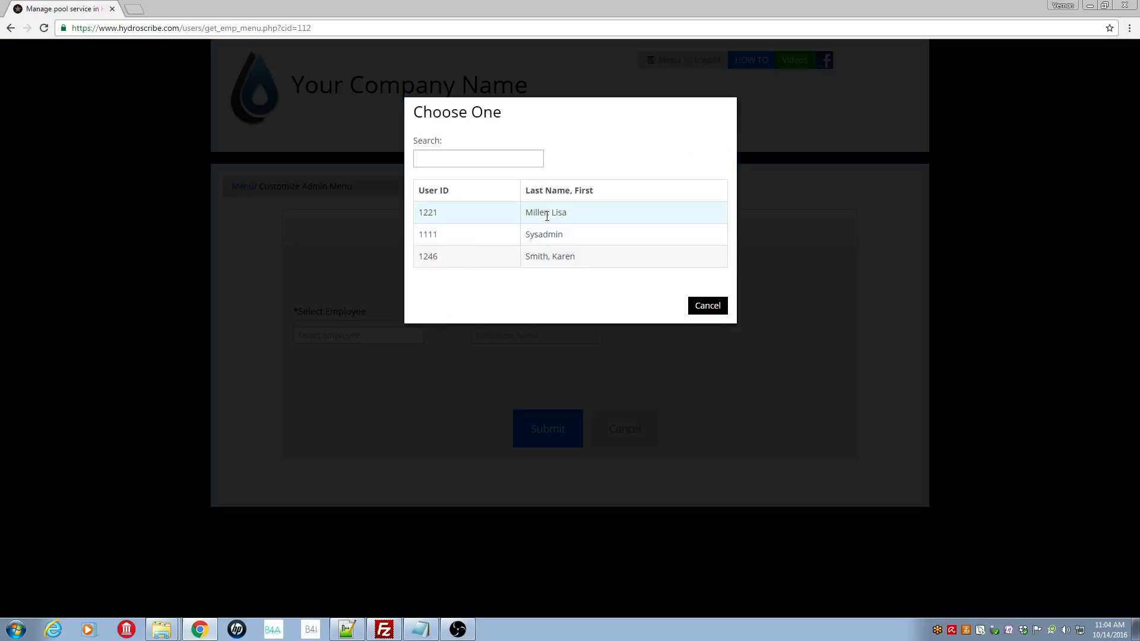
pyautogui.click(546, 215)
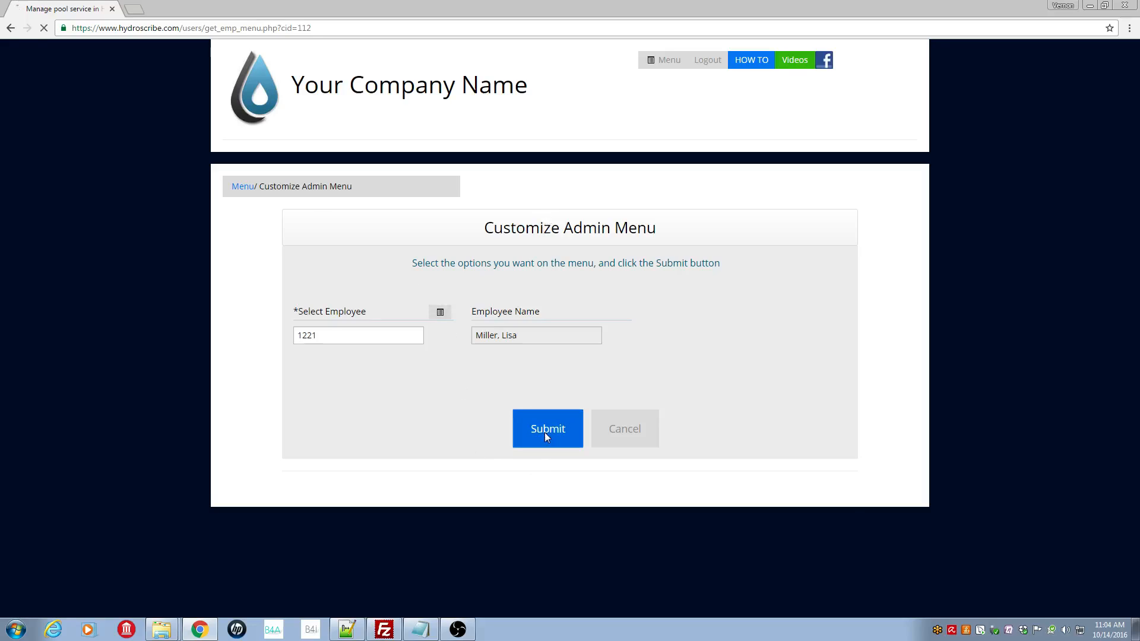
pyautogui.click(544, 432)
# Set 'Lock the menu?' to Yes for this employee
pyautogui.moveTo(1135, 246); pyautogui.dragTo(1136, 326)
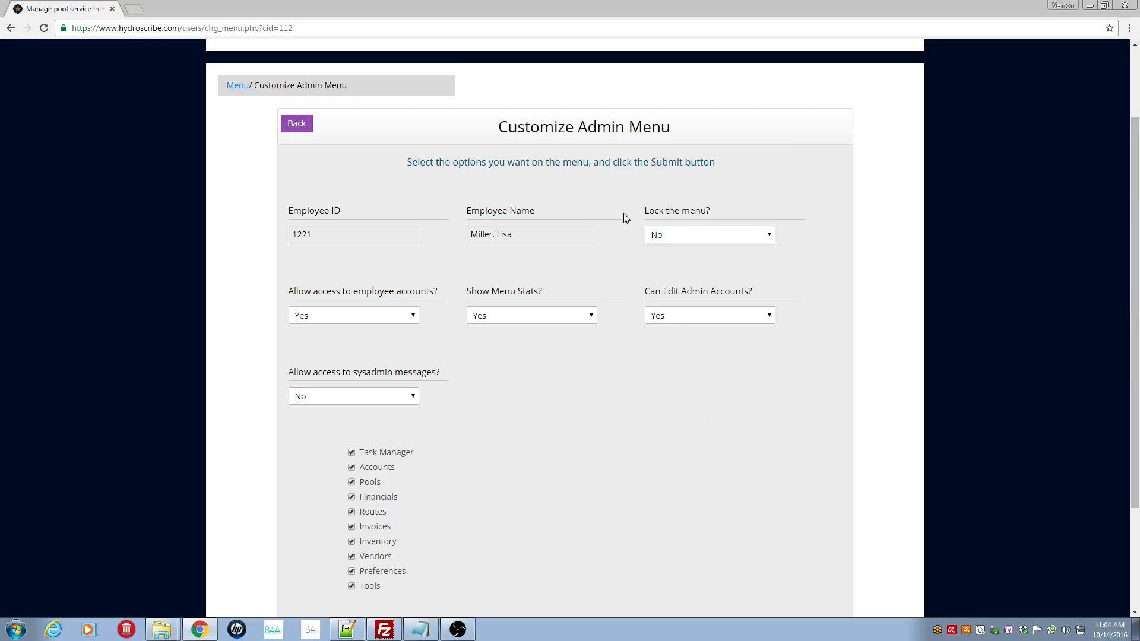
pyautogui.click(770, 239)
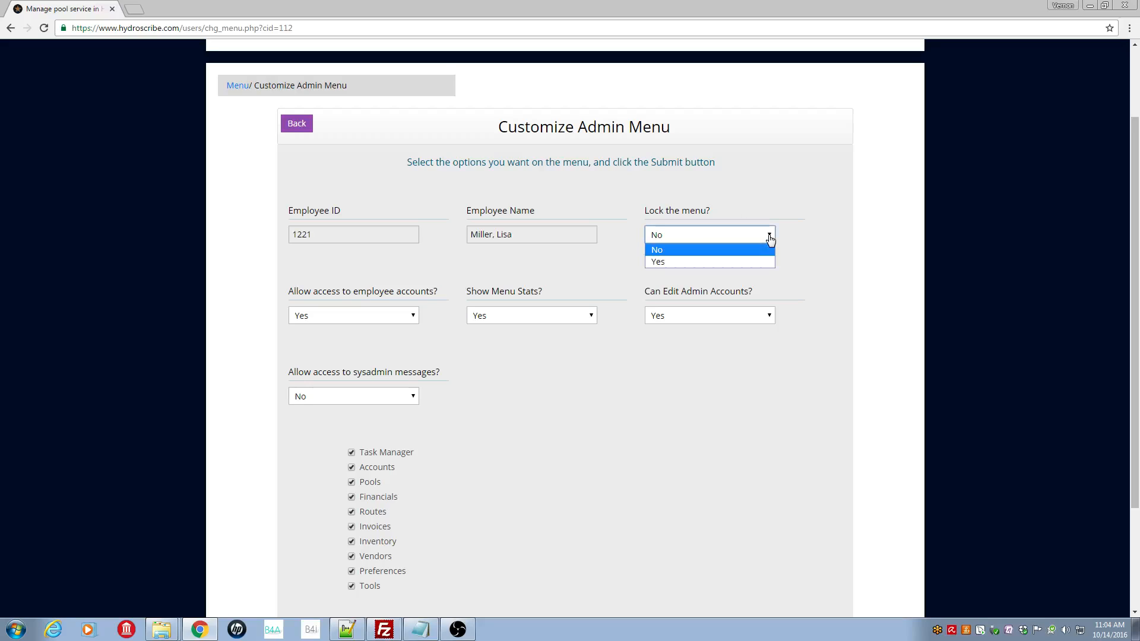
pyautogui.click(750, 261)
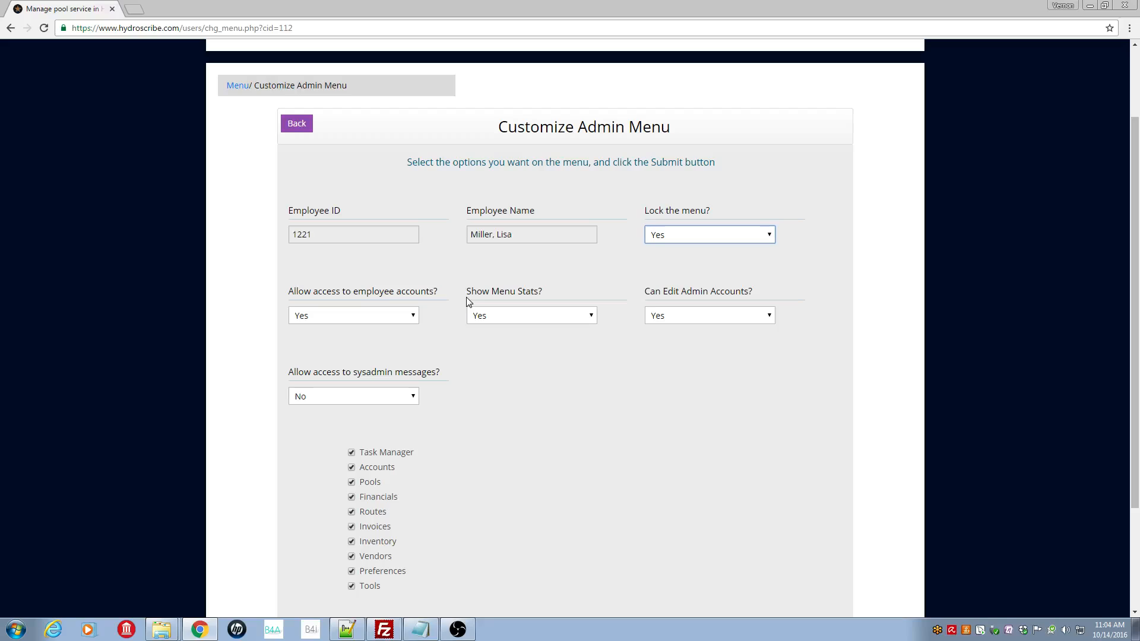
# Set Show Menu Stats and Can Edit Admin Accounts to No, and sysadmin messages access to Yes
pyautogui.click(591, 319)
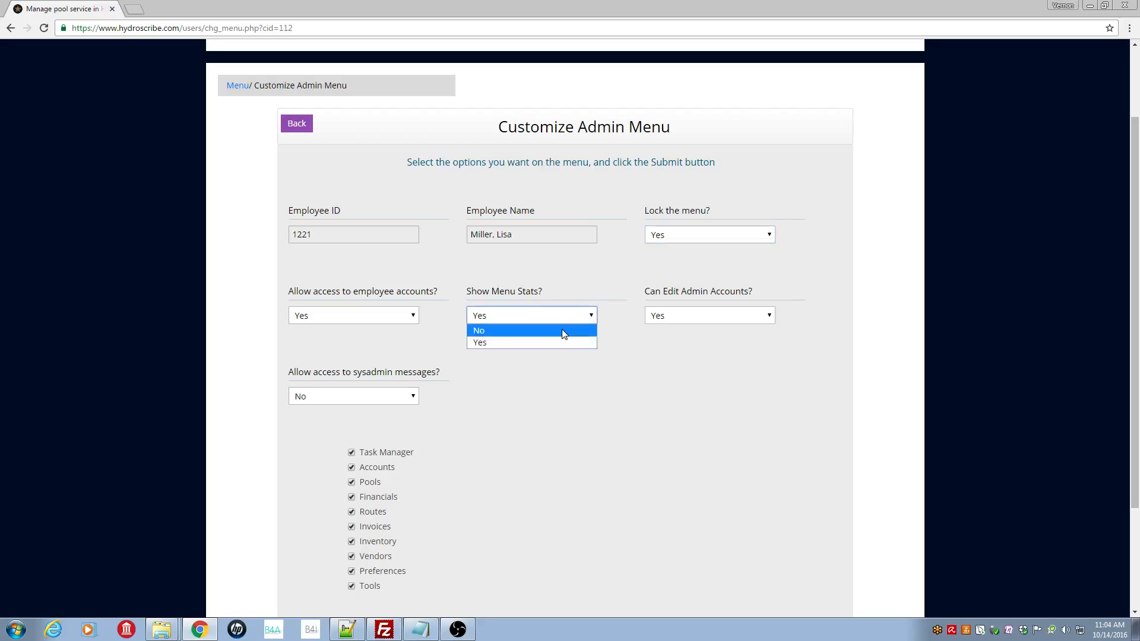
pyautogui.click(564, 331)
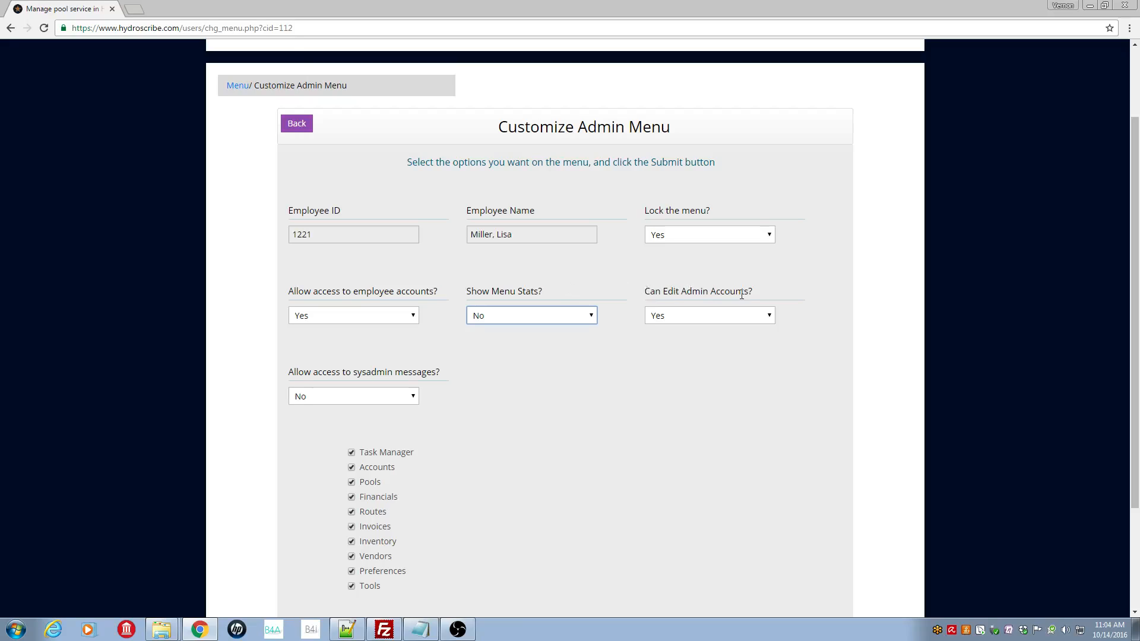
pyautogui.click(768, 316)
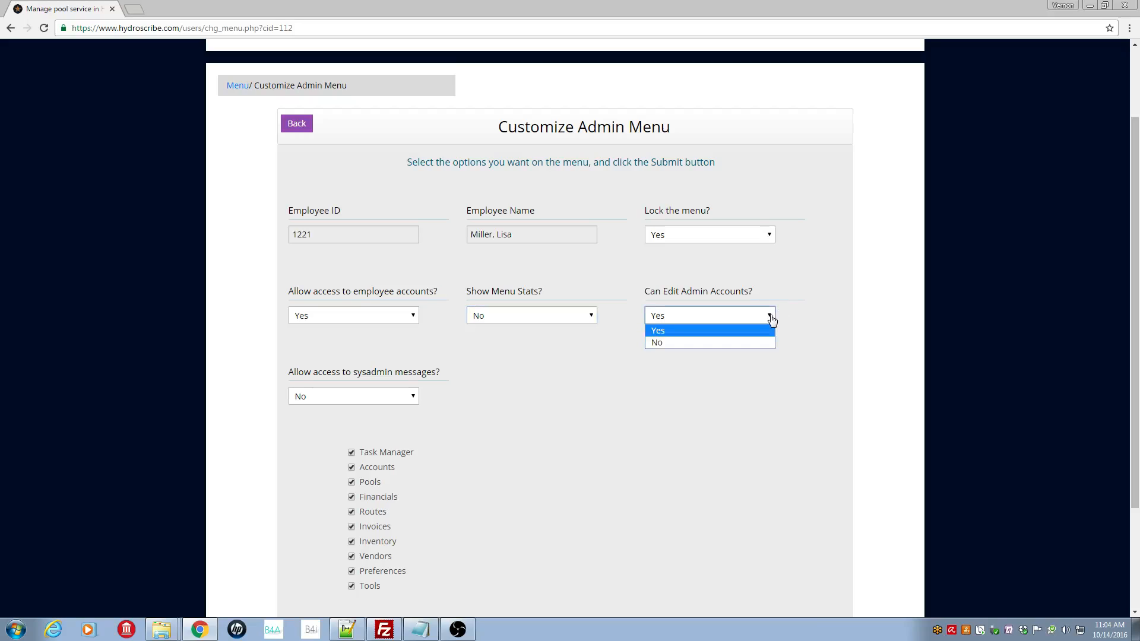
pyautogui.click(758, 344)
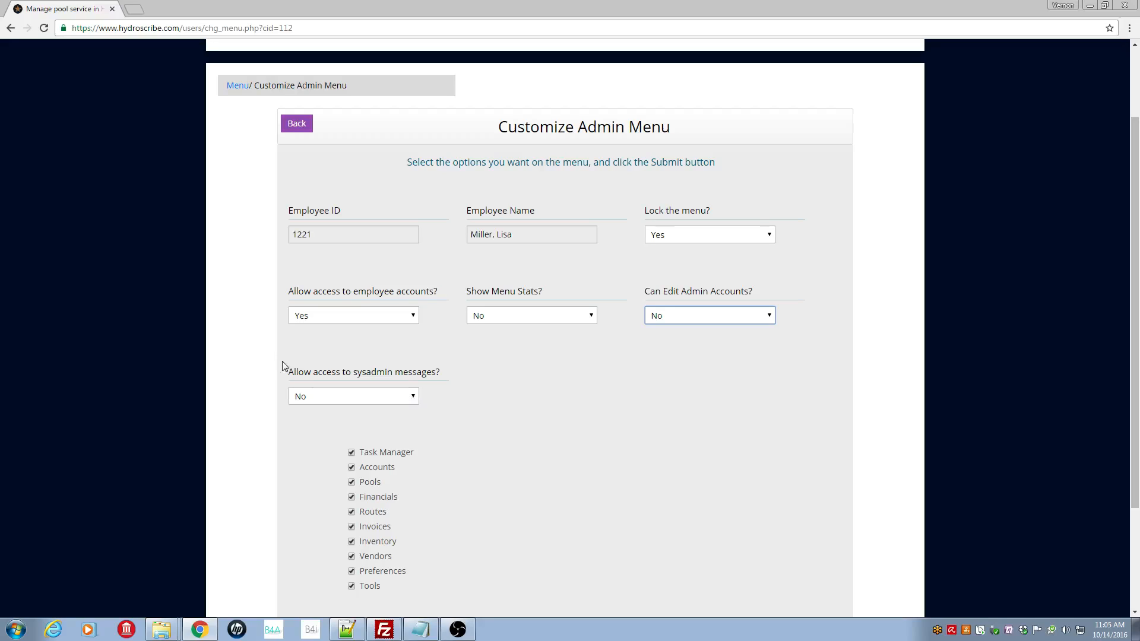
pyautogui.click(414, 398)
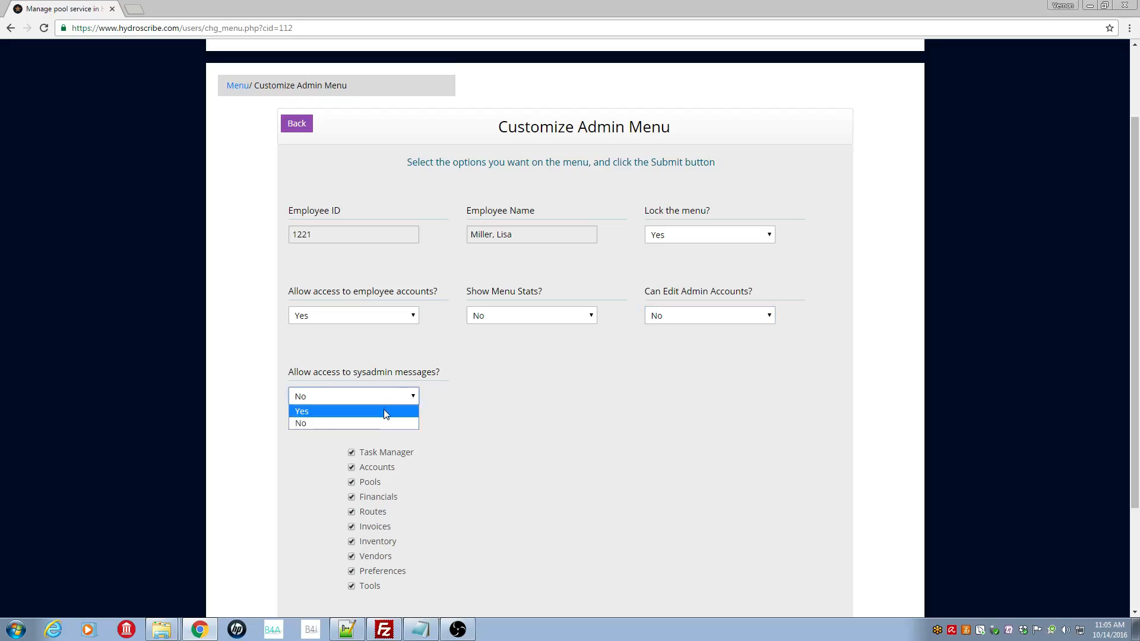
pyautogui.click(383, 411)
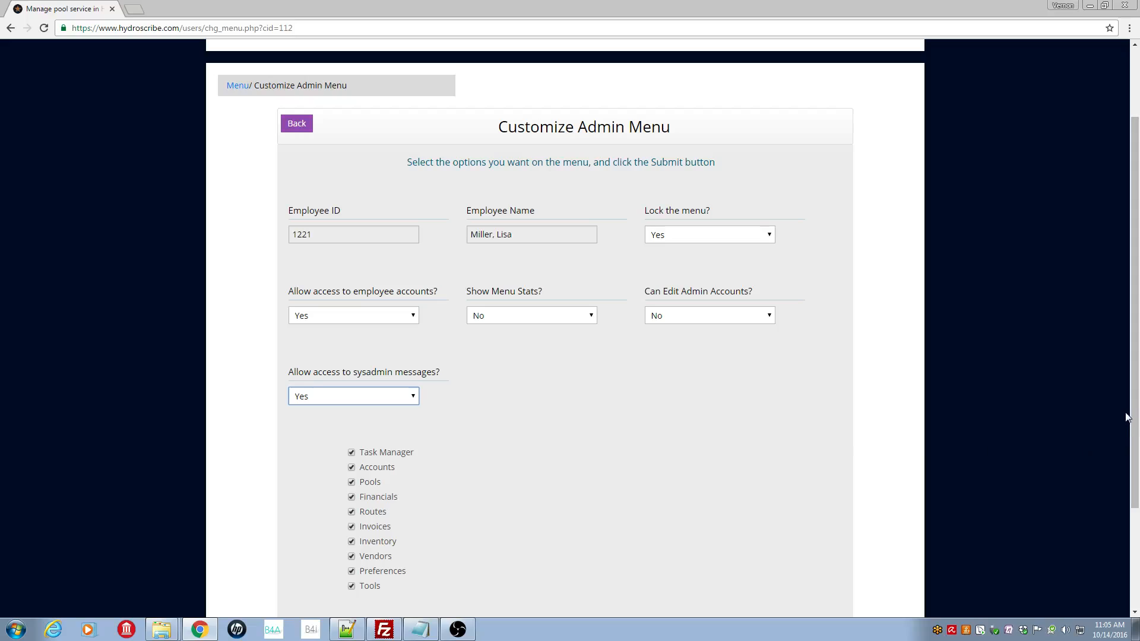
pyautogui.moveTo(1134, 408); pyautogui.dragTo(1134, 493)
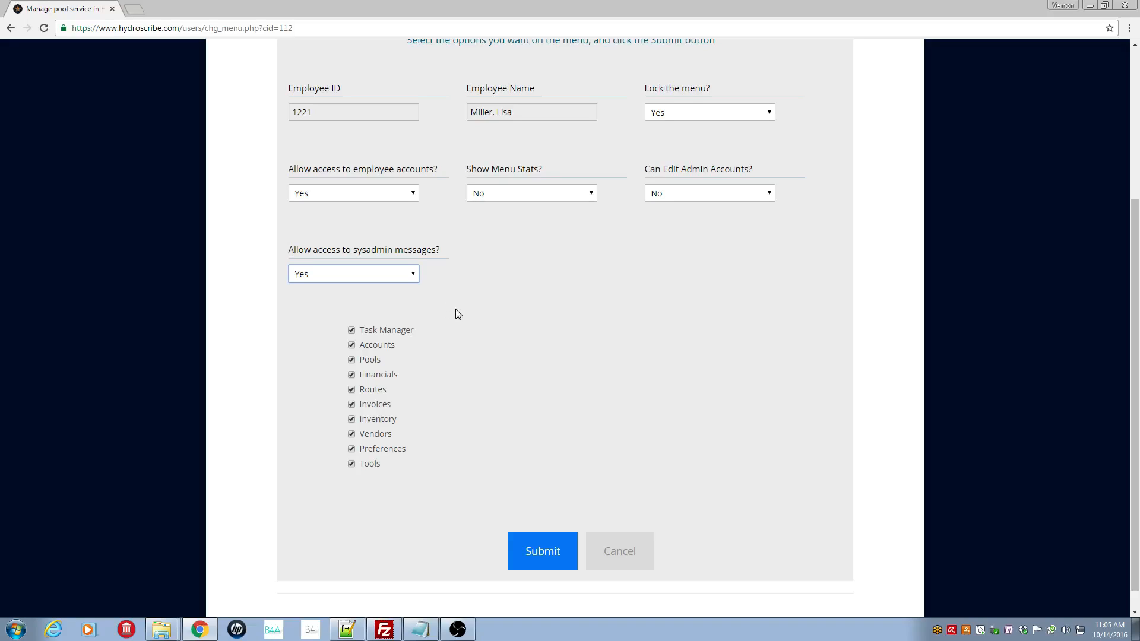
# Untick Financials, Preferences and Tools, then submit the customized menu
pyautogui.click(351, 375)
pyautogui.click(351, 450)
pyautogui.click(352, 465)
pyautogui.click(546, 554)
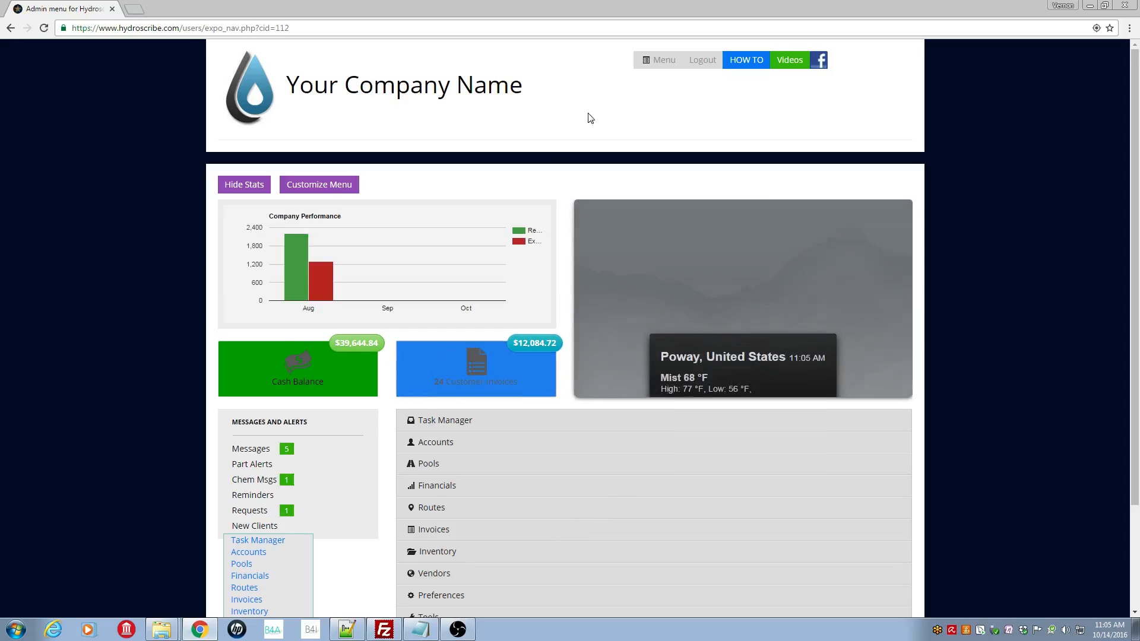
# Log out of the admin account and sign in with the employee's username and password
pyautogui.click(704, 60)
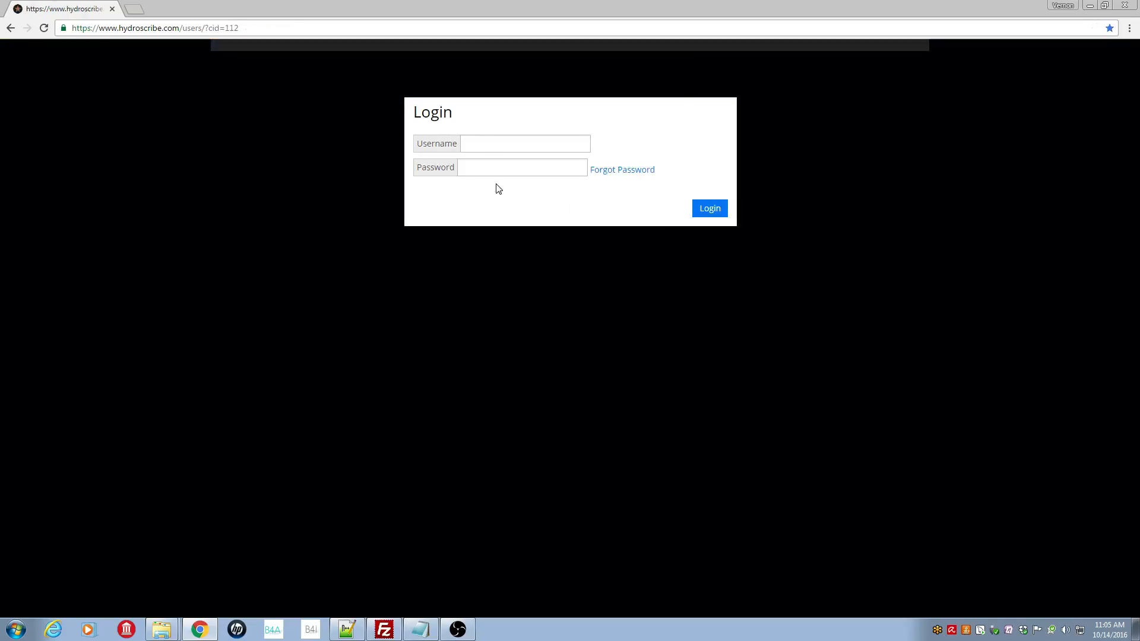
pyautogui.click(480, 143)
pyautogui.write('lisa23')
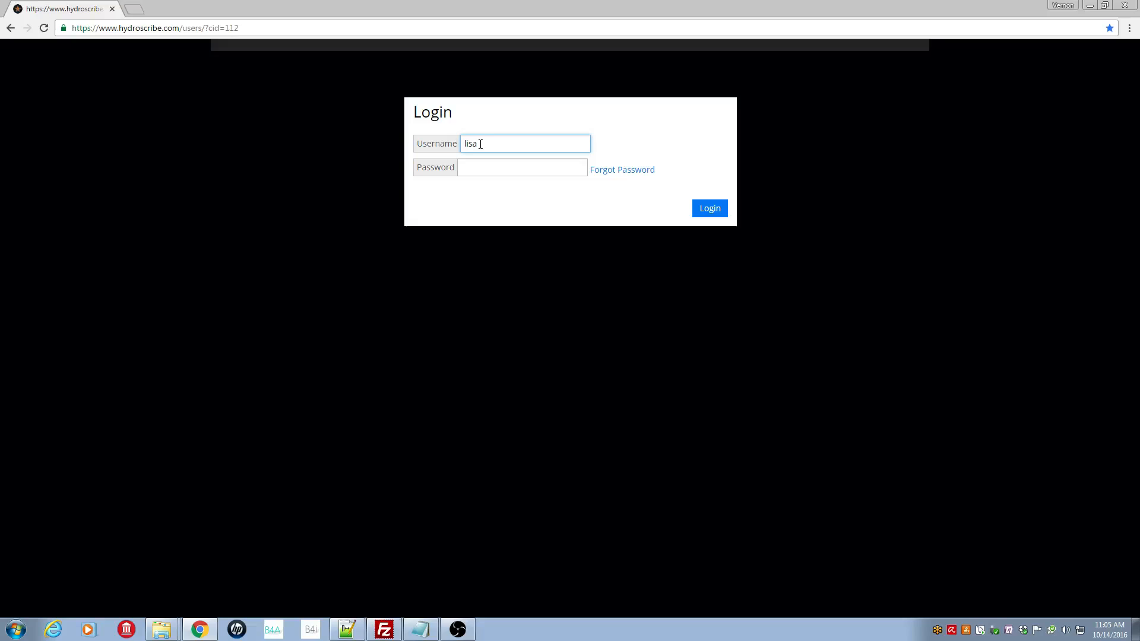
pyautogui.write('•')
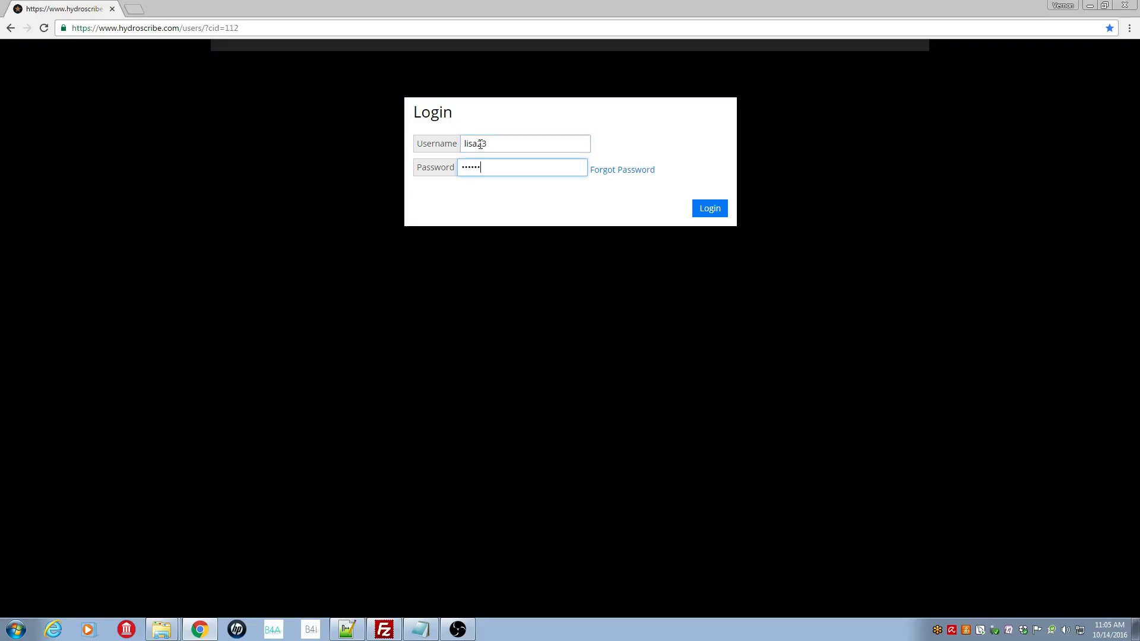
pyautogui.write('•••••')
pyautogui.press('Return')
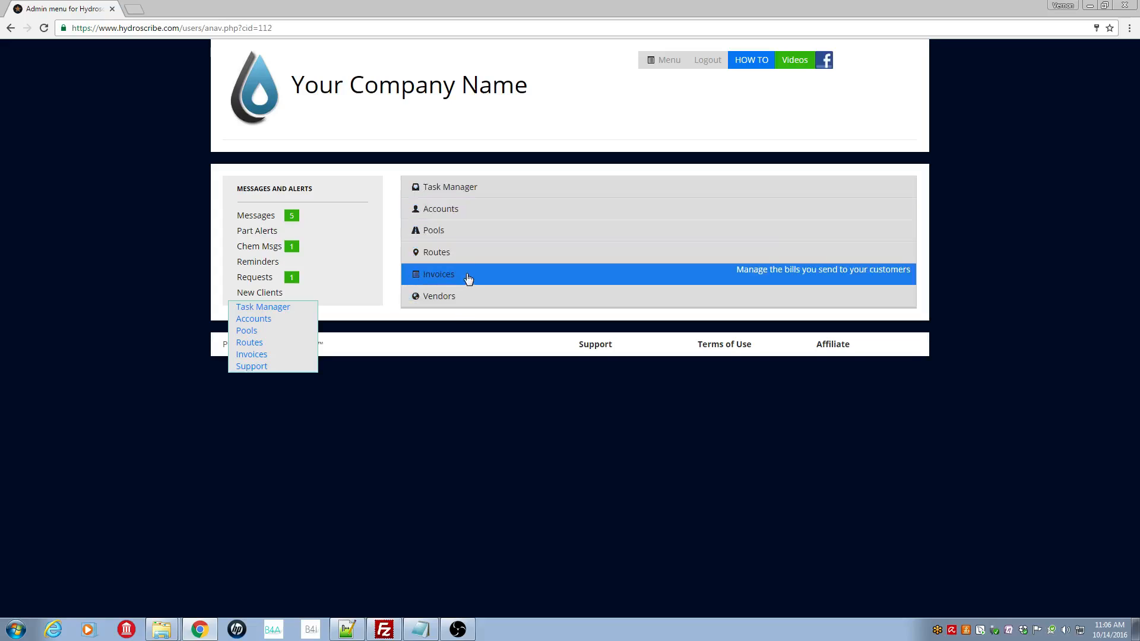
# Open Manage Employee Accounts to confirm only four pool tech accounts appear, then return to Menu
pyautogui.click(463, 215)
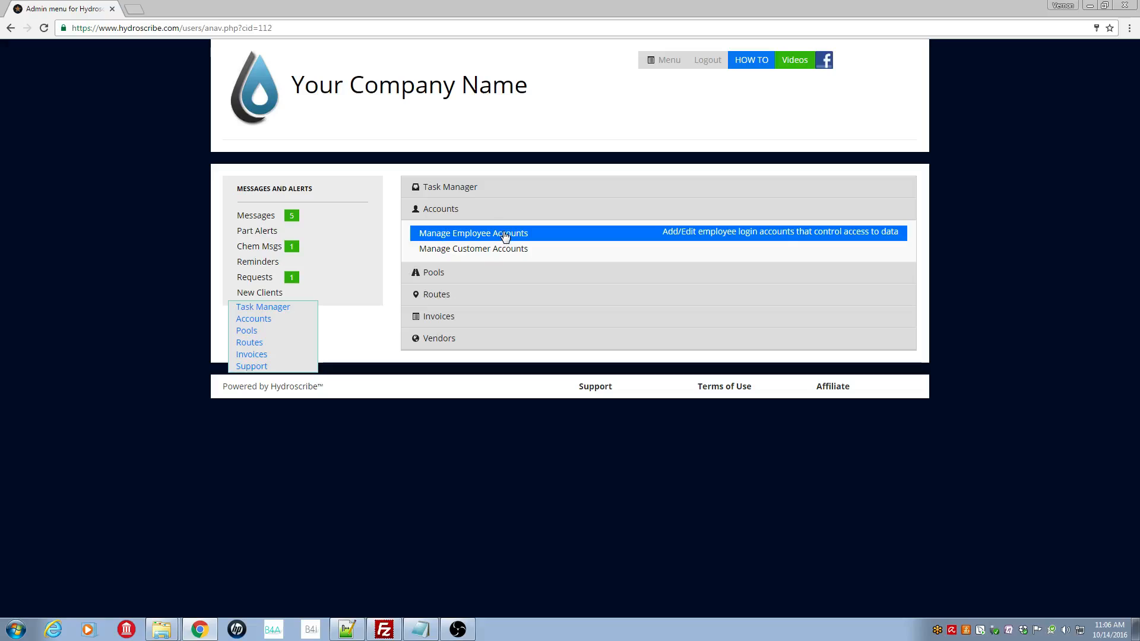
pyautogui.click(537, 235)
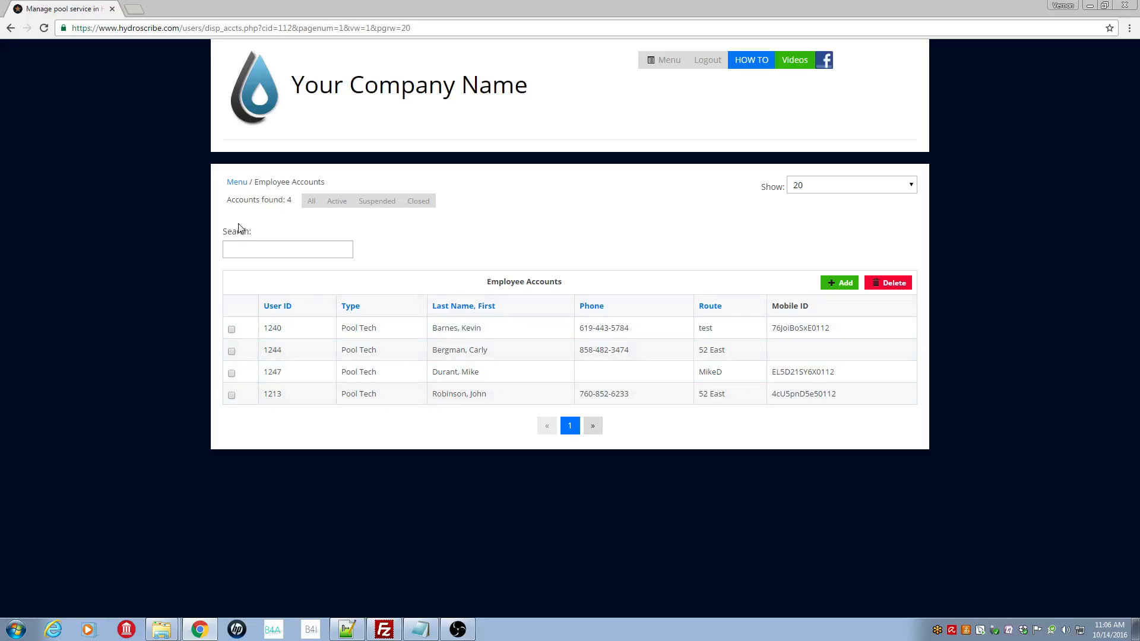
pyautogui.click(237, 183)
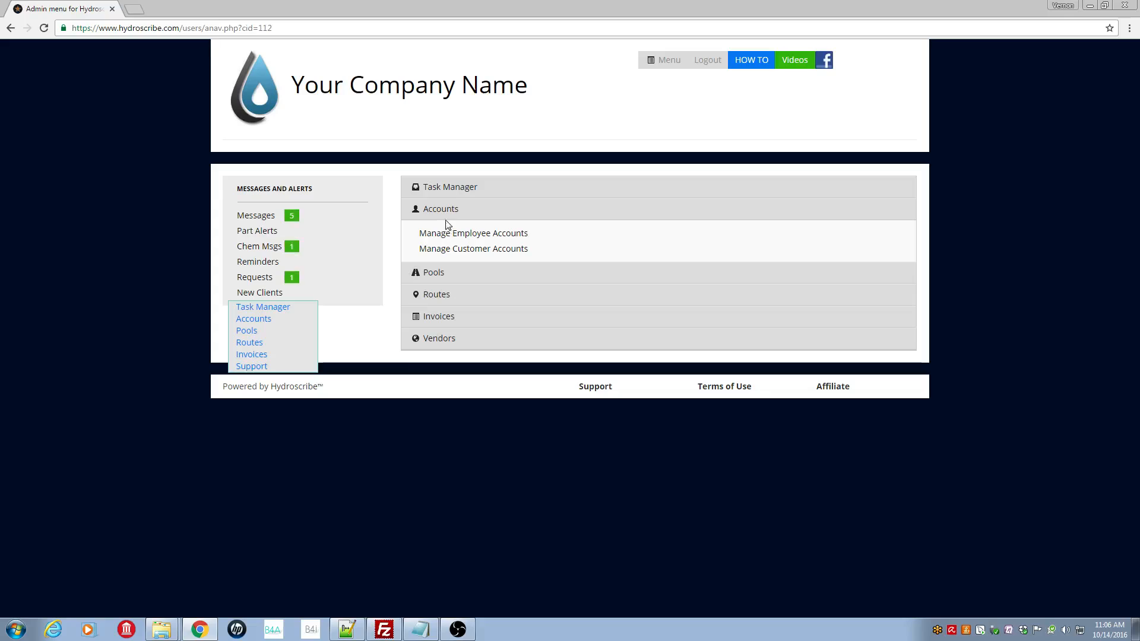